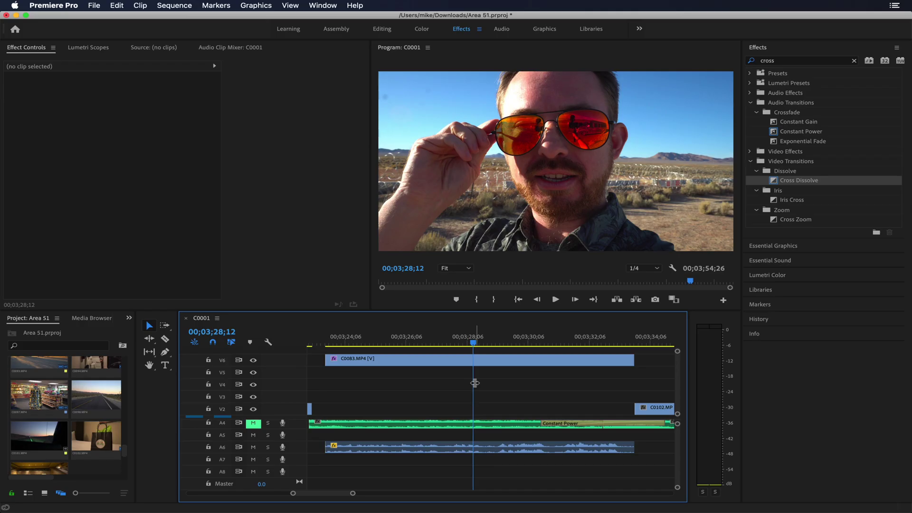
- Unlink the C0083.MP4 audio from its video clip
{"action": "left_click", "coordinate": [483, 362]}
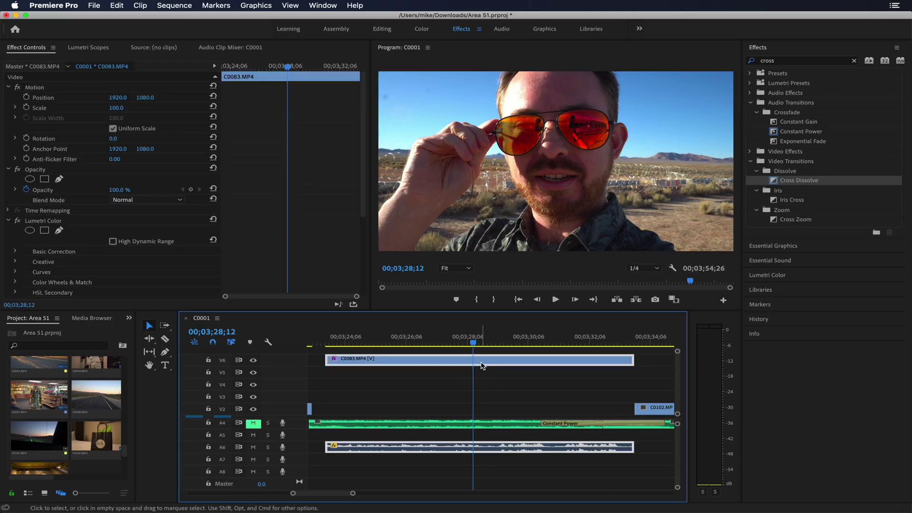
{"action": "right_click", "coordinate": [492, 454]}
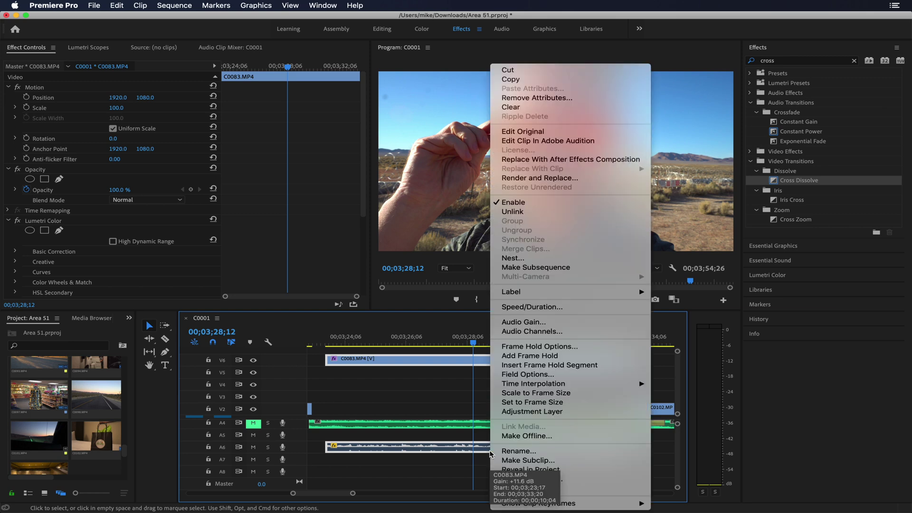
{"action": "left_click", "coordinate": [521, 215]}
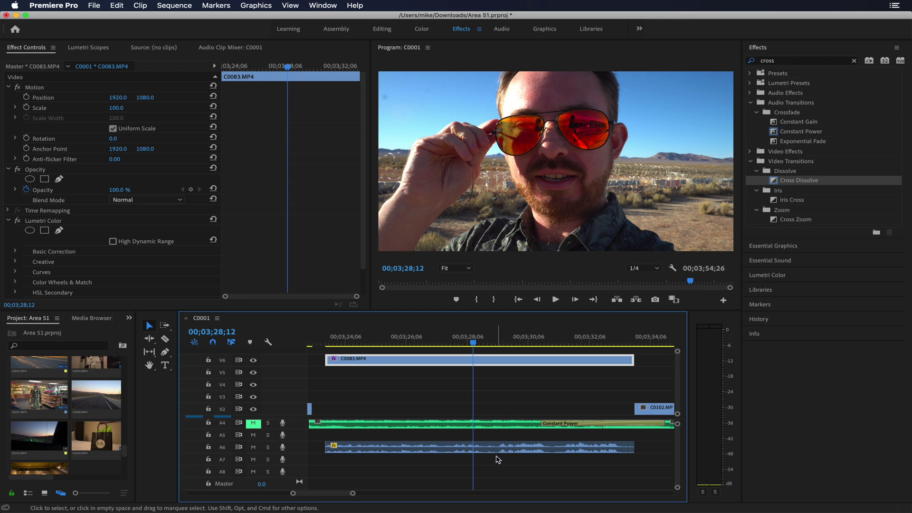
- Cut the A6 audio clip in two with the Razor tool (C) and play it back
{"action": "key", "text": "c"}
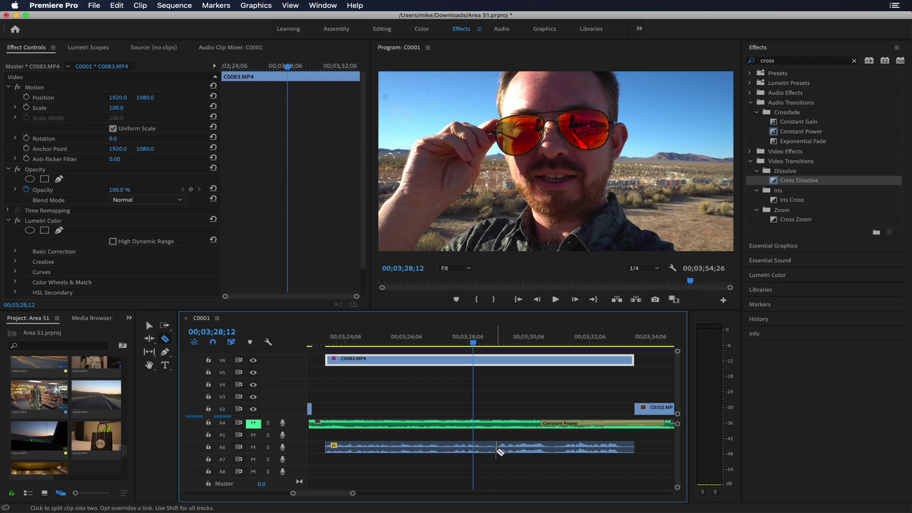
{"action": "left_click", "coordinate": [498, 449]}
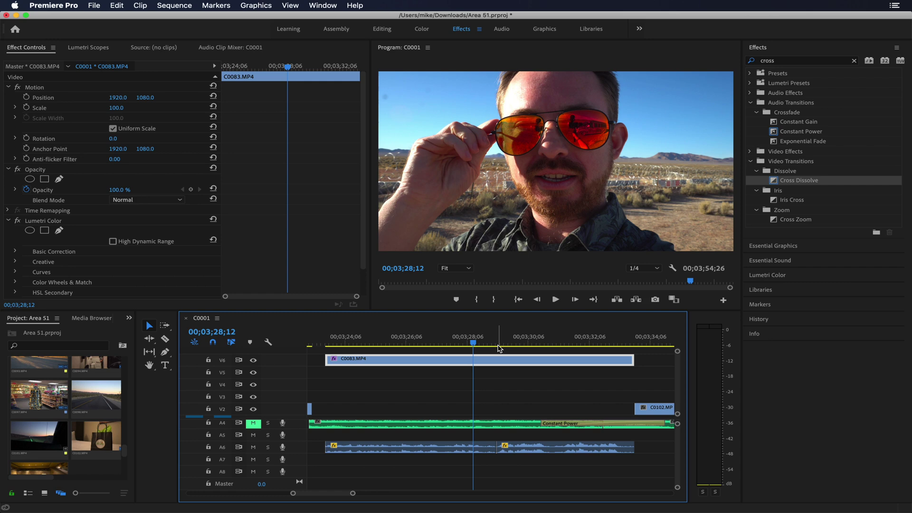
{"action": "key", "text": "space"}
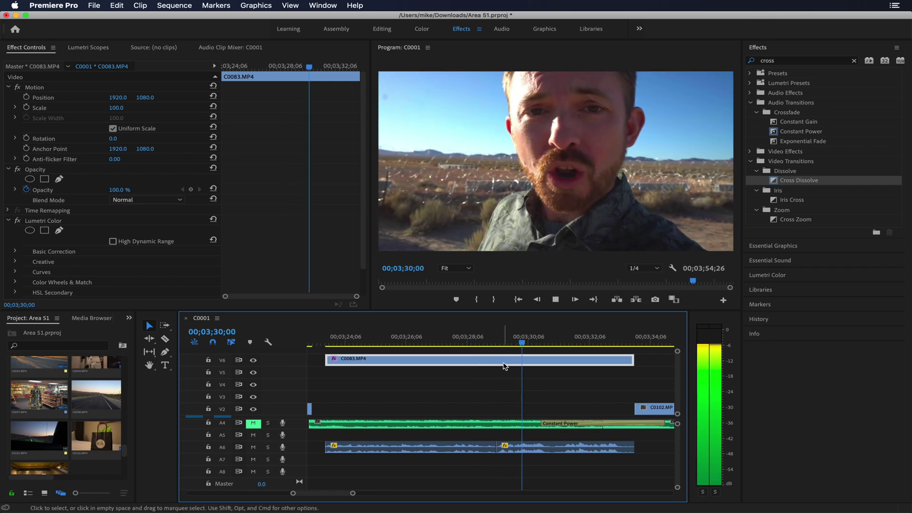
{"action": "left_click", "coordinate": [497, 346]}
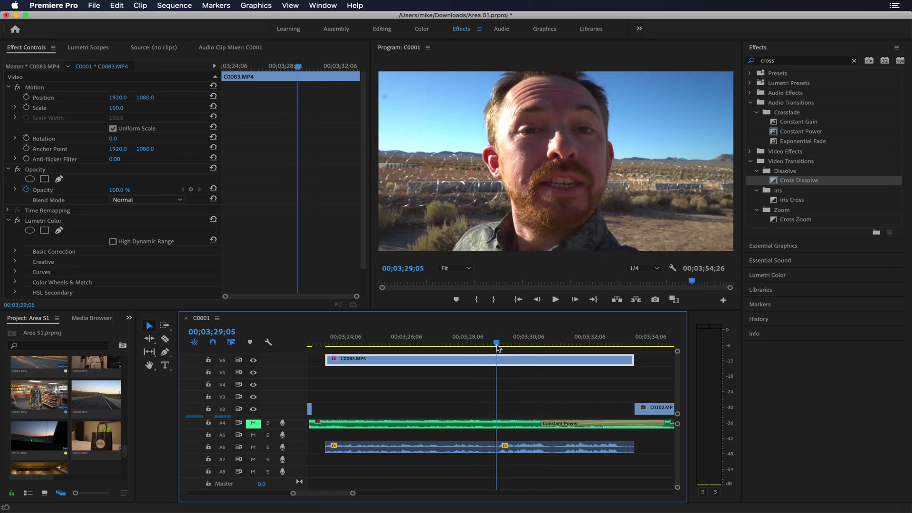
- Option-drag the right-hand A6 audio piece down to duplicate it onto track A7
{"action": "left_click_drag", "start_coordinate": [497, 346], "coordinate": [474, 346]}
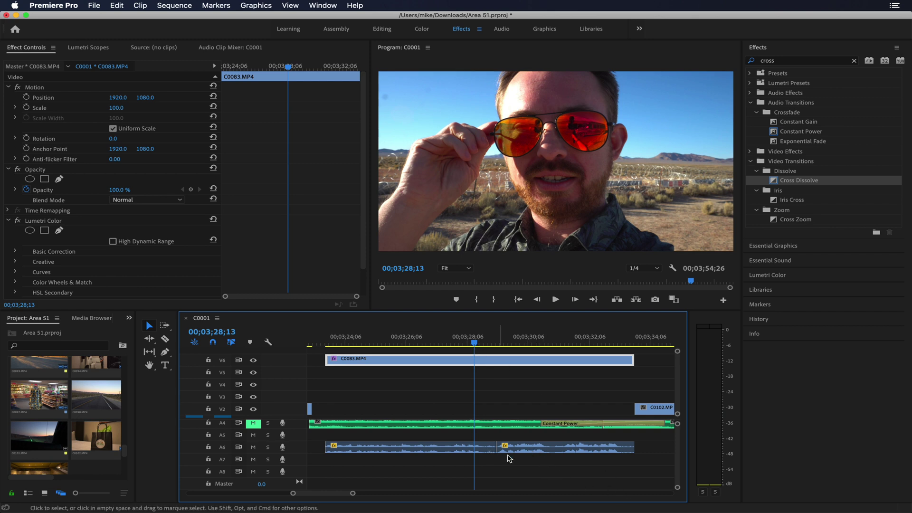
{"action": "left_click", "coordinate": [525, 450]}
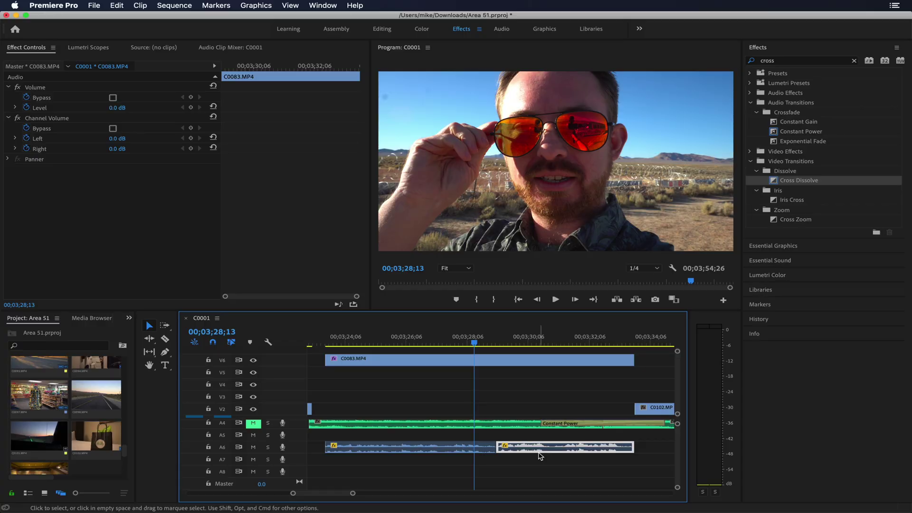
{"action": "left_click_drag", "start_coordinate": [532, 451], "coordinate": [531, 475]}
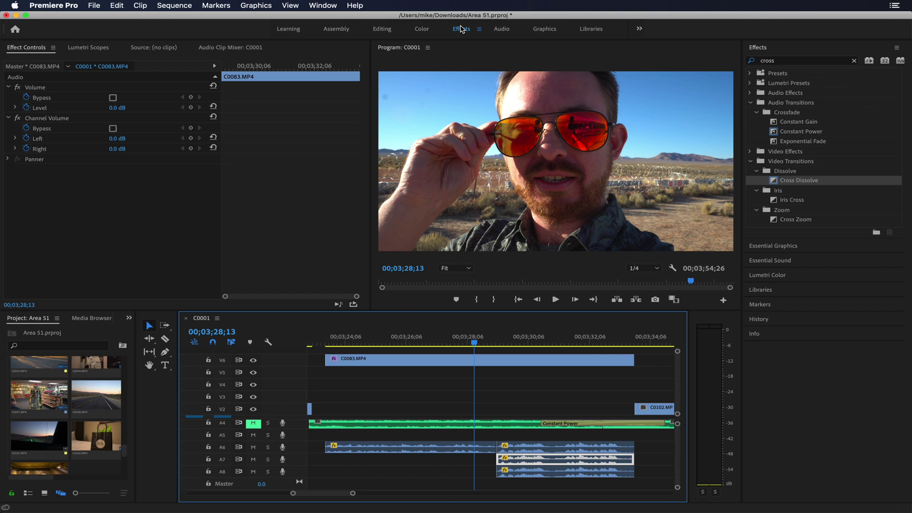
- Search 'pitch' and apply Pitch Shifter to the A7 and A8 audio copies
{"action": "left_click", "coordinate": [792, 62]}
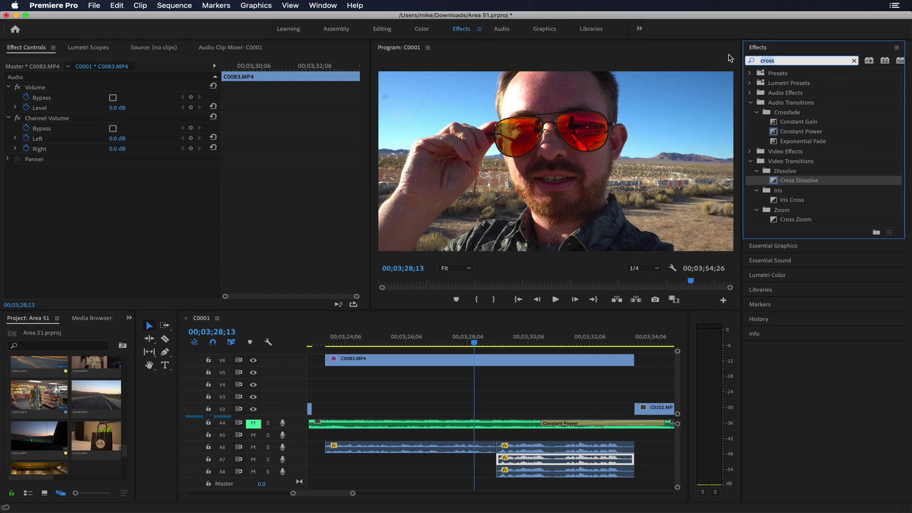
{"action": "type", "text": "pitch"}
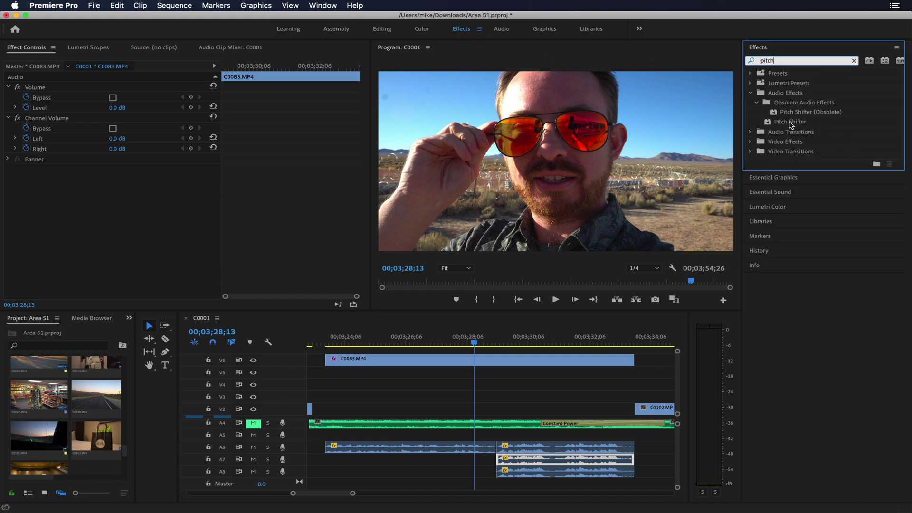
{"action": "left_click_drag", "start_coordinate": [791, 123], "coordinate": [541, 459]}
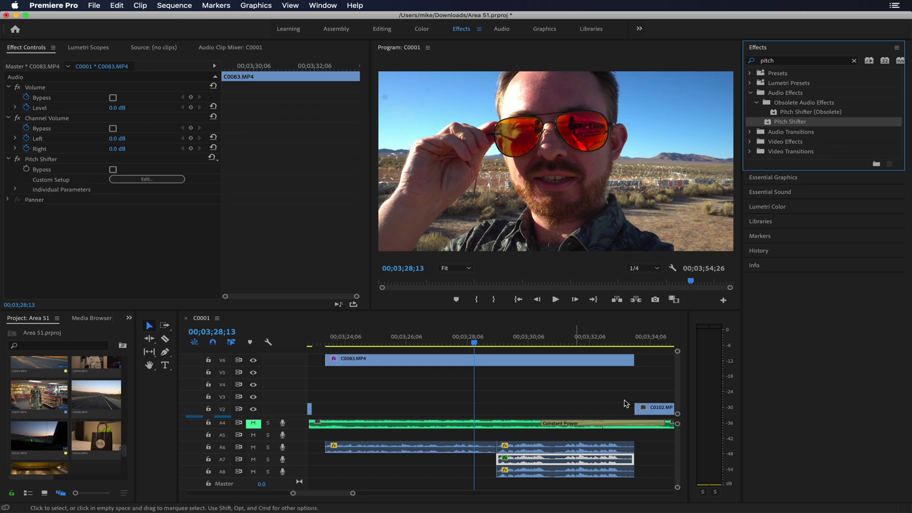
{"action": "left_click_drag", "start_coordinate": [785, 124], "coordinate": [543, 479]}
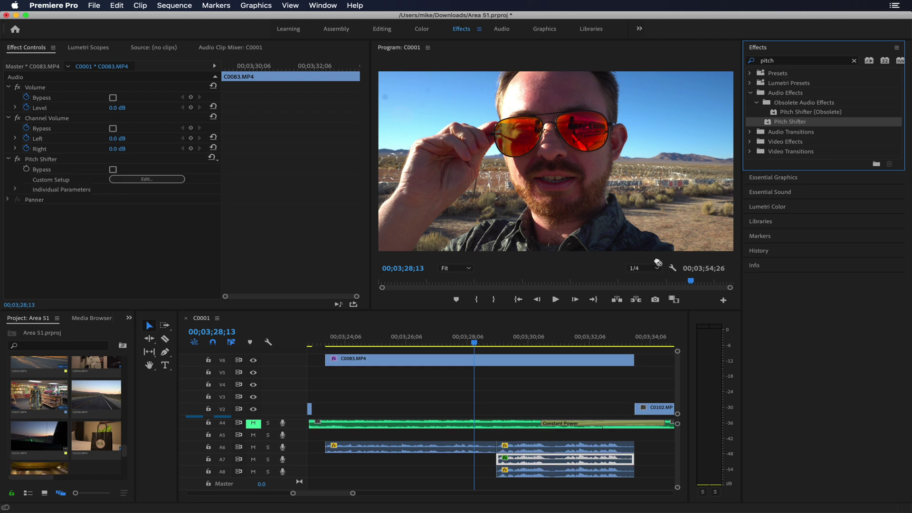
- Lower the A7 copy's Pitch Shifter by 4 semitones in its Custom Setup
{"action": "left_click", "coordinate": [562, 474]}
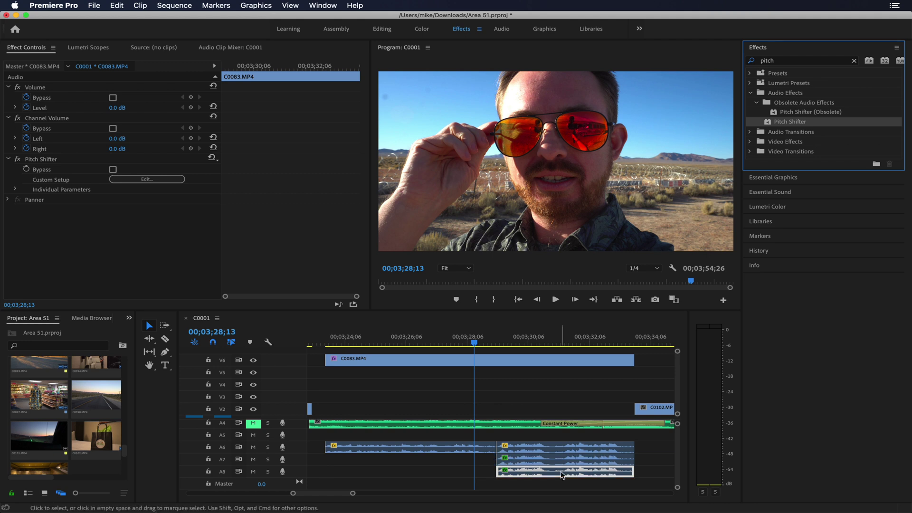
{"action": "left_click", "coordinate": [527, 461]}
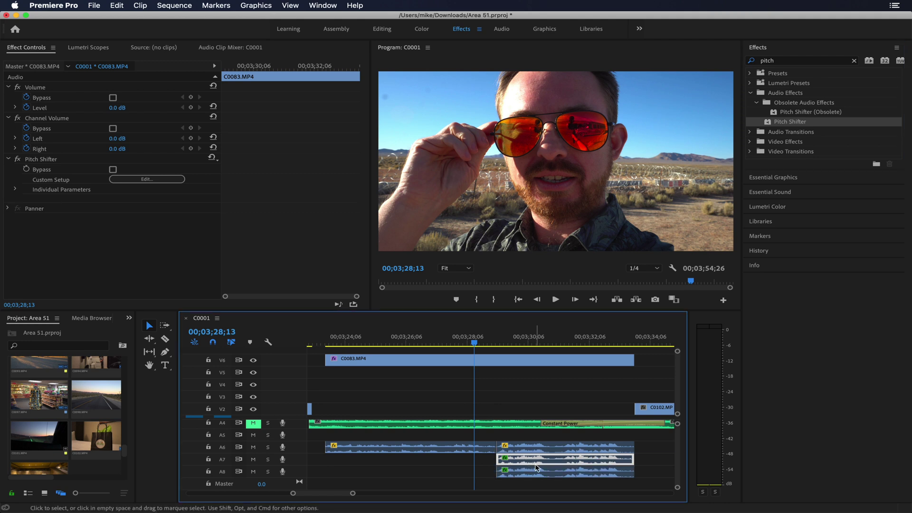
{"action": "left_click", "coordinate": [134, 179]}
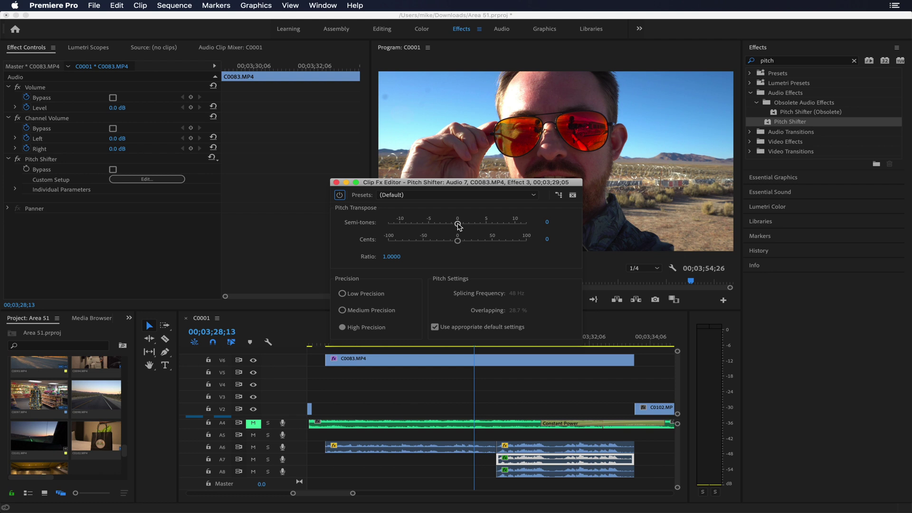
{"action": "left_click_drag", "start_coordinate": [459, 225], "coordinate": [438, 228]}
{"action": "left_click", "coordinate": [336, 182]}
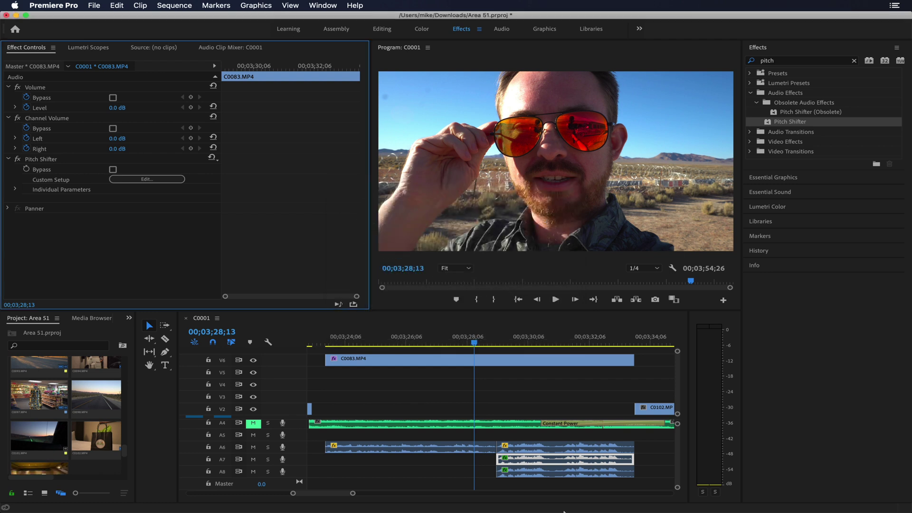
{"action": "left_click", "coordinate": [528, 472]}
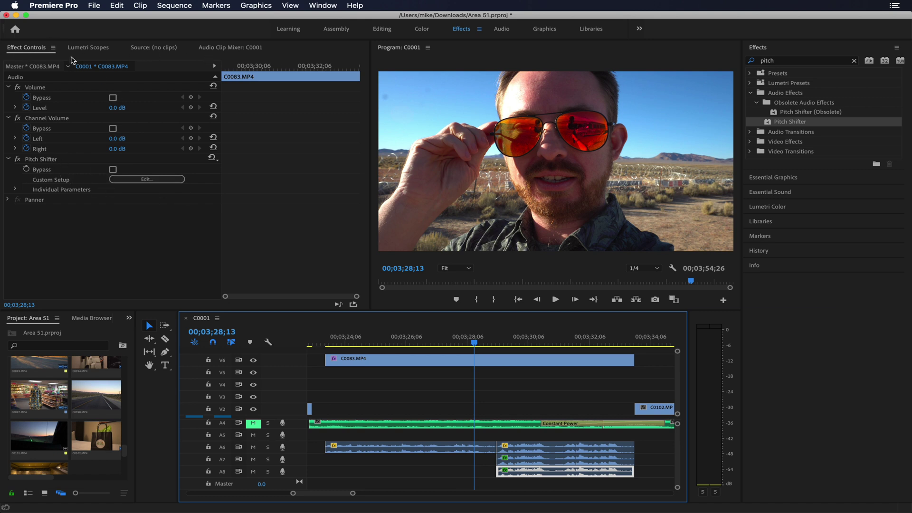
- Raise the A8 copy's Pitch Shifter by 6 semitones
{"action": "left_click", "coordinate": [145, 179]}
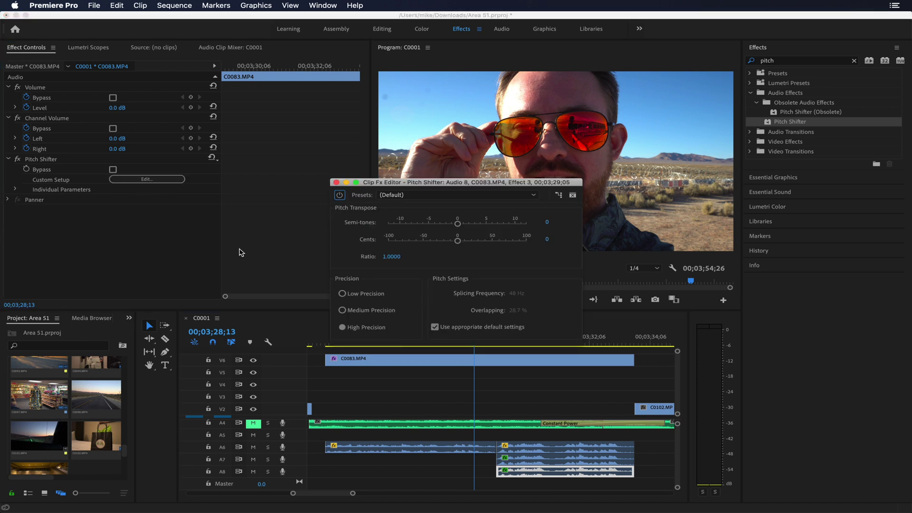
{"action": "left_click_drag", "start_coordinate": [458, 225], "coordinate": [492, 227]}
{"action": "left_click", "coordinate": [337, 182]}
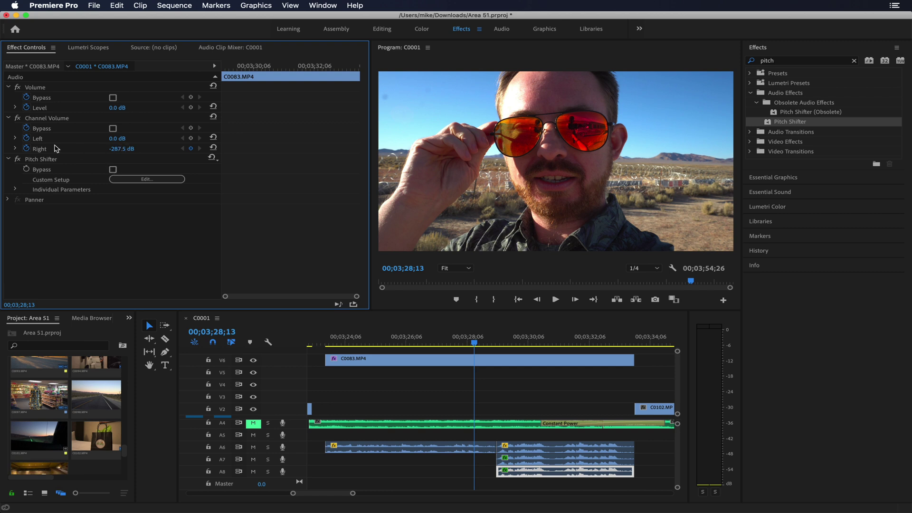
- Turn the A7 clip's left Channel Volume down to -287.5 dB and play it back
{"action": "left_click", "coordinate": [530, 460]}
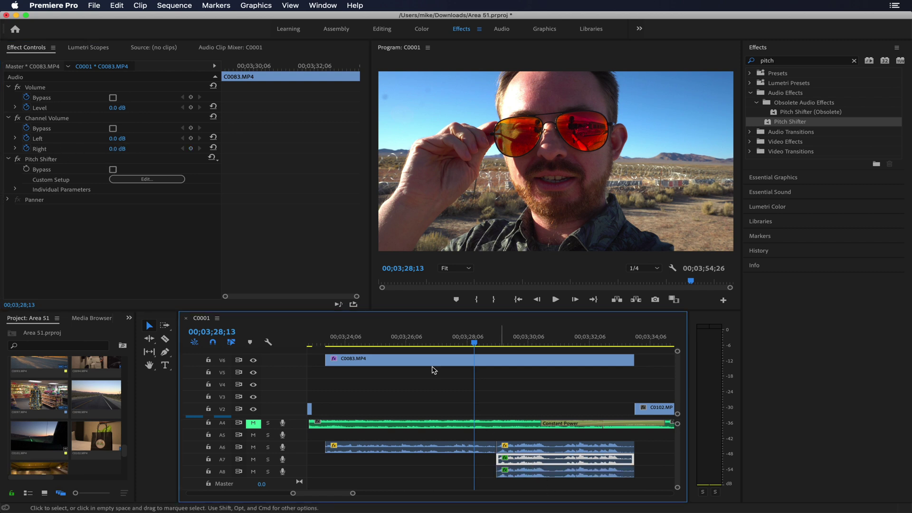
{"action": "left_click_drag", "start_coordinate": [119, 143], "coordinate": [102, 143]}
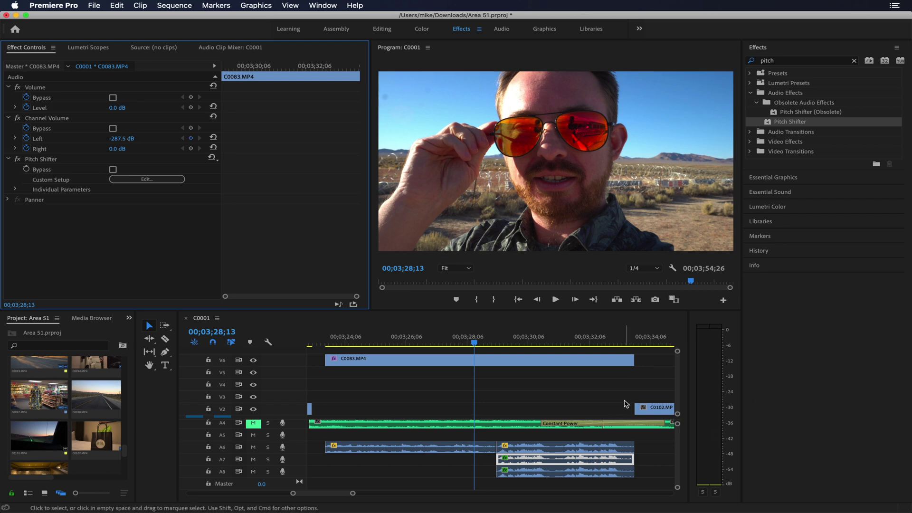
{"action": "key", "text": "space"}
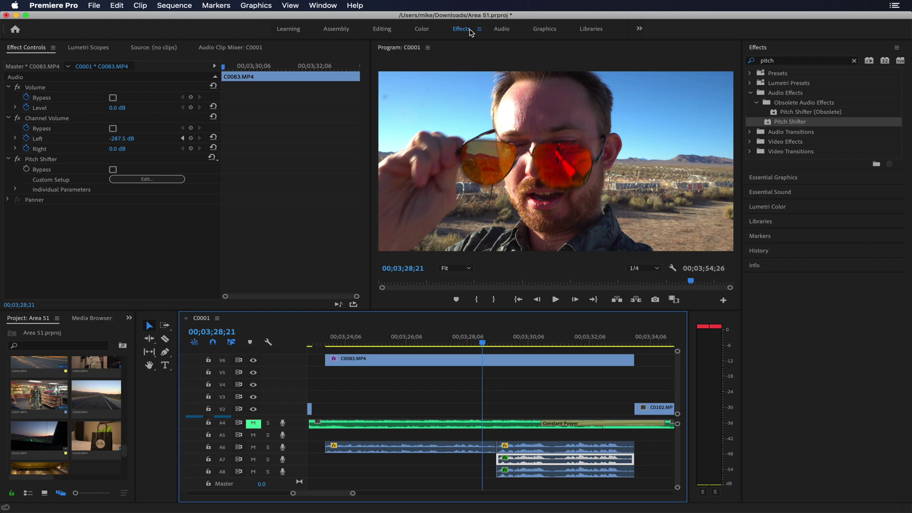
- With Lumetri Color open, select the V6 clip and place the playhead at 00;03;28;26
{"action": "left_click", "coordinate": [768, 207]}
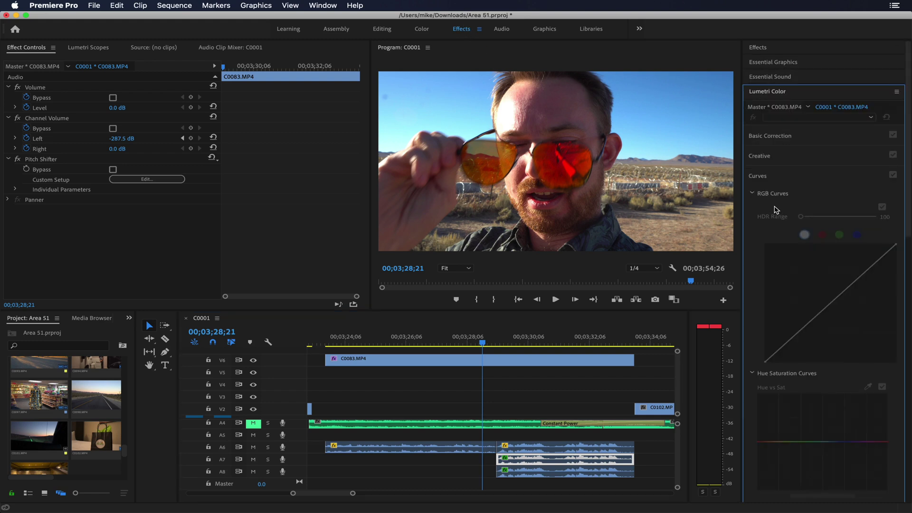
{"action": "left_click", "coordinate": [504, 361]}
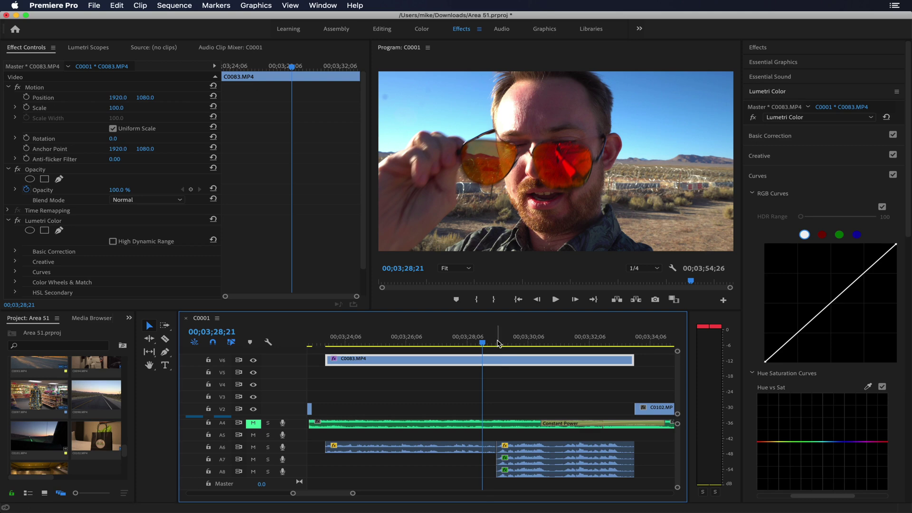
{"action": "left_click", "coordinate": [497, 343]}
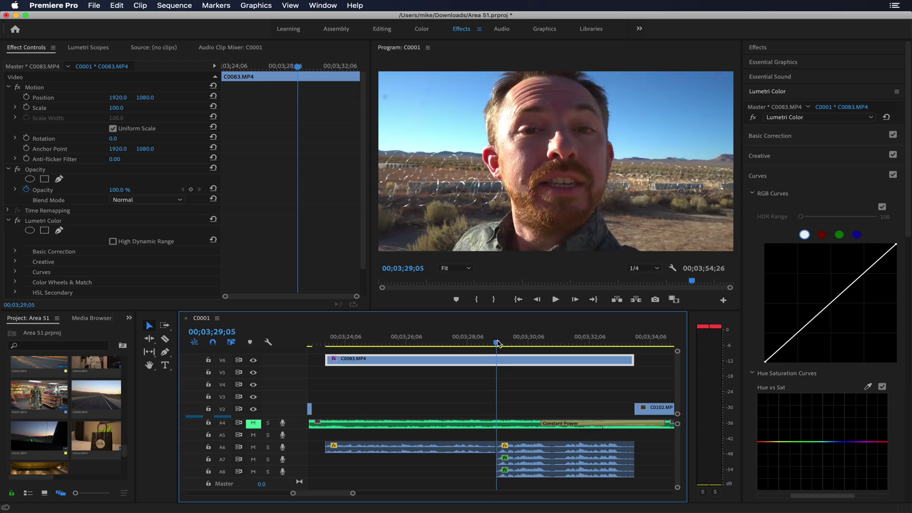
{"action": "key", "text": "="}
{"action": "left_click_drag", "start_coordinate": [497, 343], "coordinate": [455, 339]}
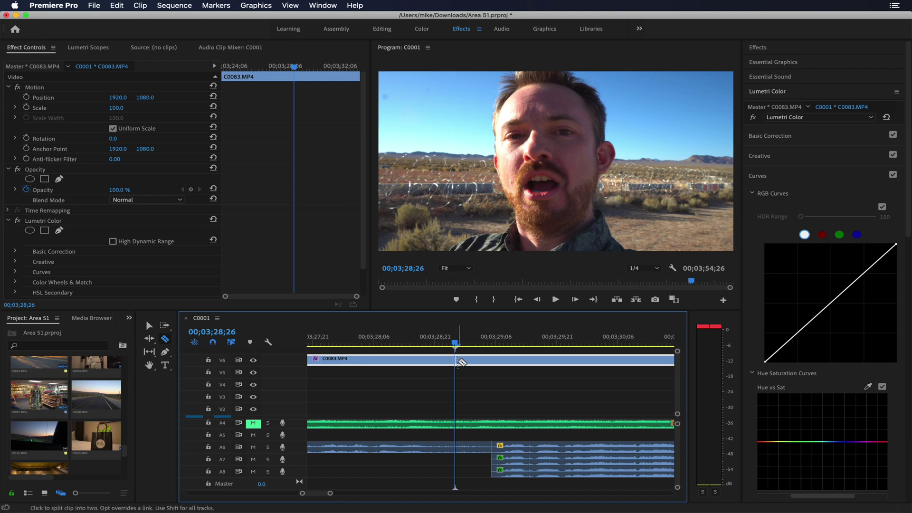
- Split the V6 clip at the playhead with Cmd+K and select the second piece
{"action": "key", "text": "super+k"}
{"action": "left_click", "coordinate": [490, 362]}
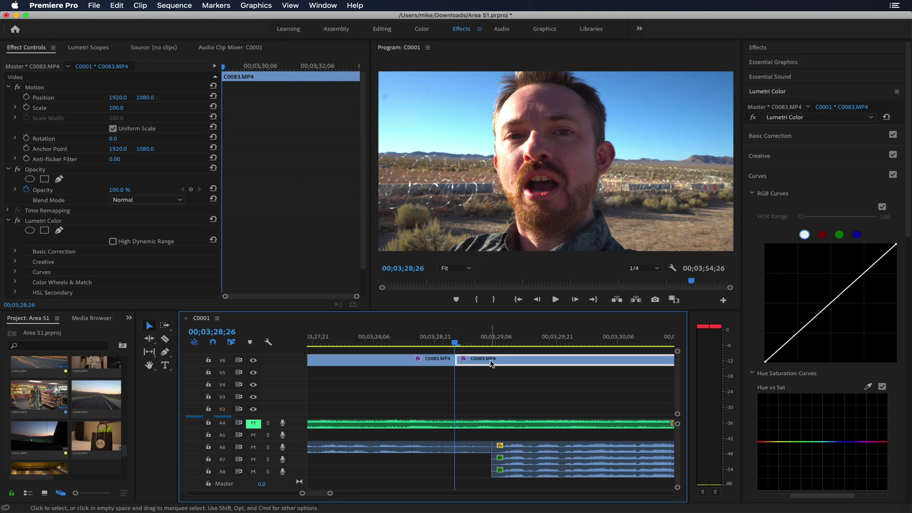
{"action": "left_click", "coordinate": [529, 343]}
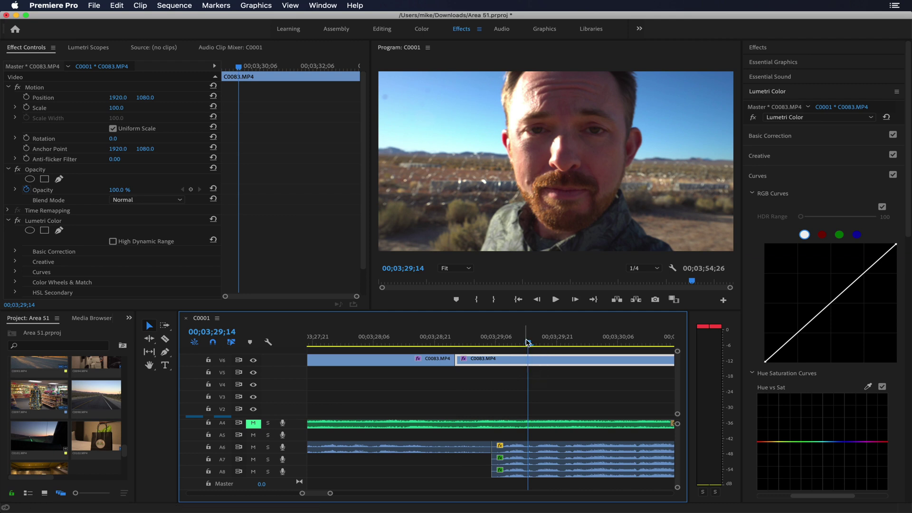
{"action": "key", "text": "-"}
{"action": "key", "text": "super+shift+d"}
- Sample the face's skin with the Hue vs Hue eyedropper and shift that hue toward green
{"action": "scroll", "coordinate": [769, 382], "scroll_direction": "down", "scroll_amount": 6}
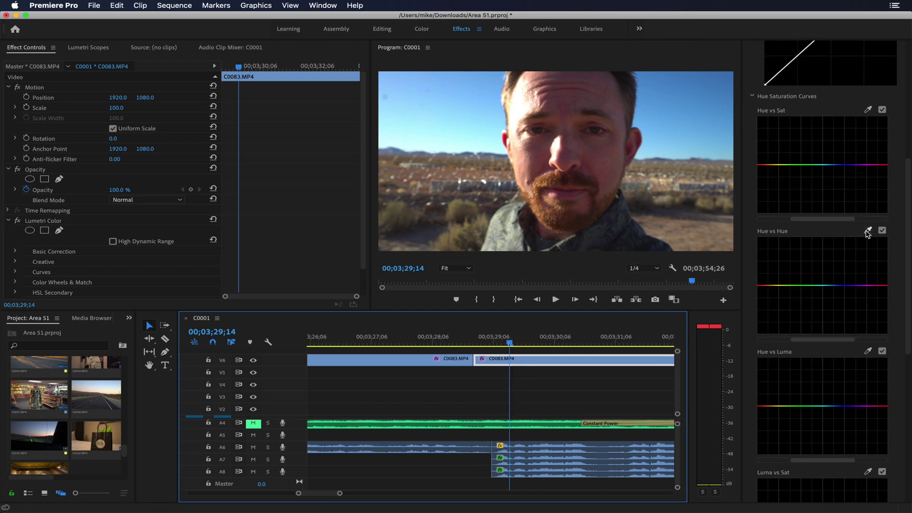
{"action": "left_click", "coordinate": [868, 231]}
{"action": "left_click", "coordinate": [566, 99]}
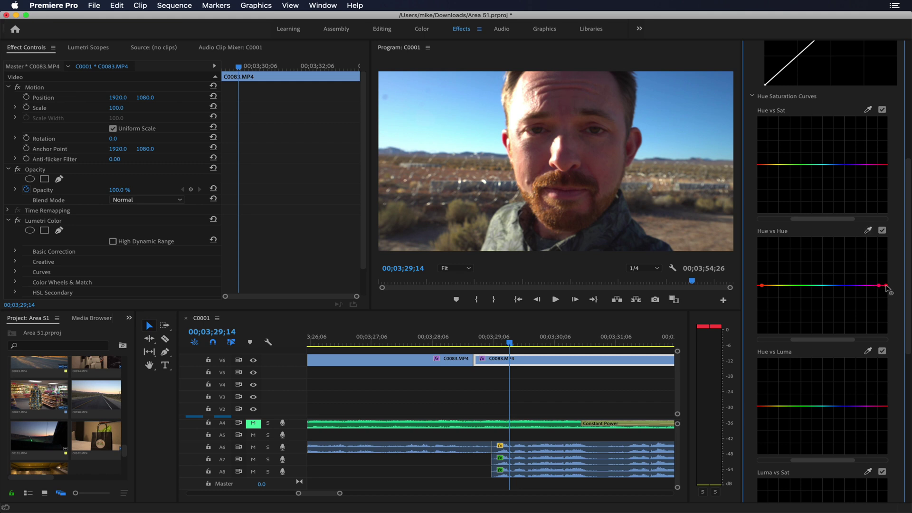
{"action": "left_click_drag", "start_coordinate": [886, 287], "coordinate": [891, 323]}
- Sample two more skin tones and pull their hue points down until the face turns green
{"action": "left_click", "coordinate": [868, 231]}
{"action": "left_click", "coordinate": [527, 165]}
{"action": "left_click_drag", "start_coordinate": [764, 288], "coordinate": [766, 323]}
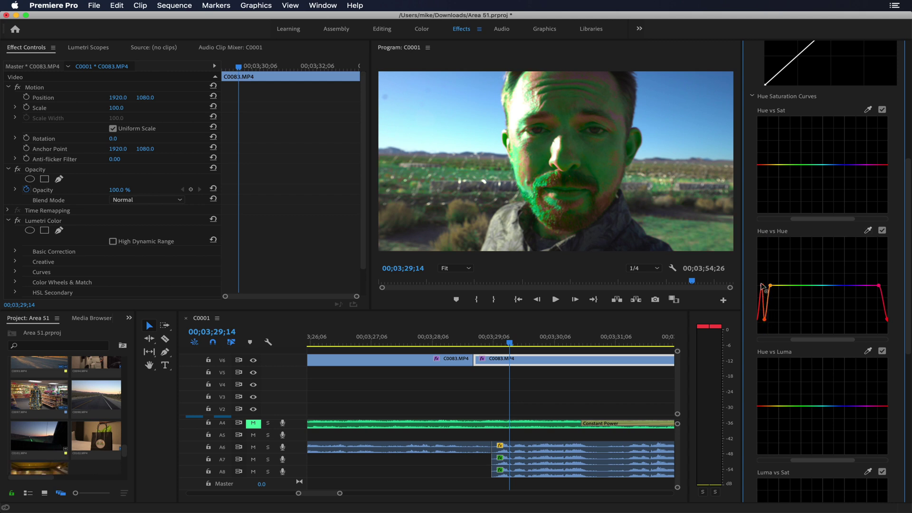
{"action": "left_click_drag", "start_coordinate": [765, 289], "coordinate": [763, 312]}
{"action": "left_click", "coordinate": [605, 76]}
{"action": "left_click_drag", "start_coordinate": [877, 287], "coordinate": [878, 317]}
{"action": "left_click", "coordinate": [444, 340]}
- Play back the green-graded section from just before the cut at 00;03;28;12
{"action": "key", "text": "space"}
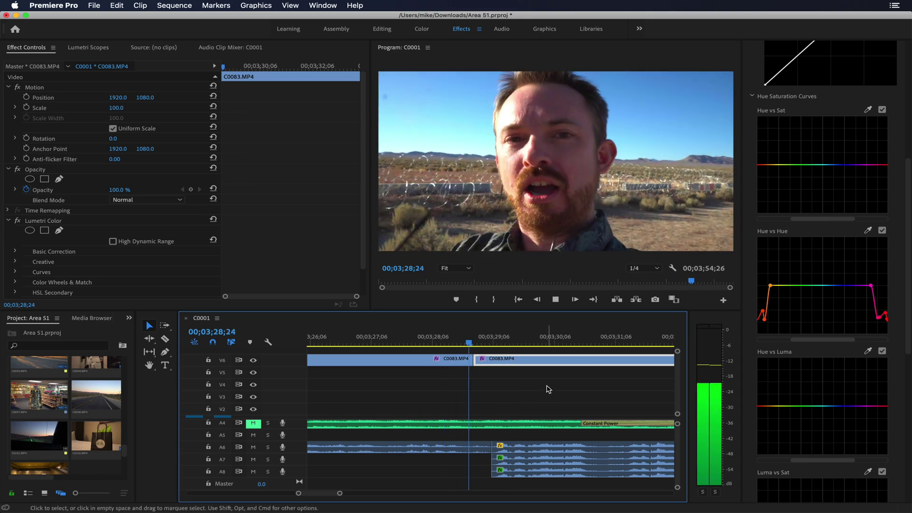
{"action": "left_click", "coordinate": [449, 339]}
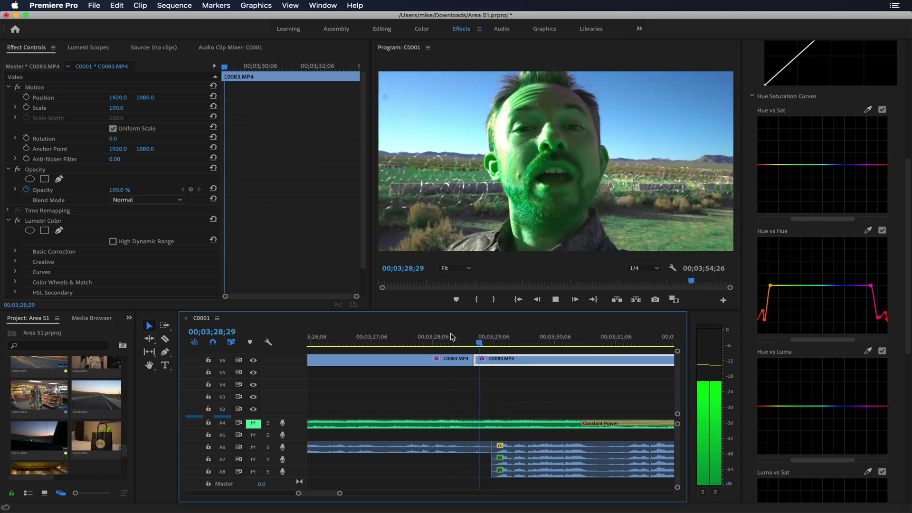
{"action": "left_click", "coordinate": [445, 337]}
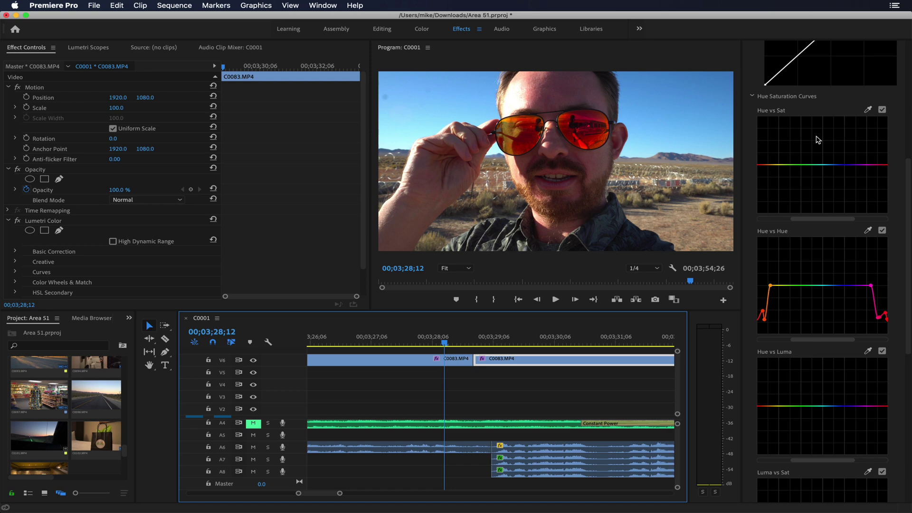
{"action": "scroll", "coordinate": [803, 111], "scroll_direction": "up", "scroll_amount": 6}
- Add a 13-frame Cross Dissolve on the V6 edit point between the two pieces
{"action": "left_click", "coordinate": [758, 48]}
{"action": "left_click", "coordinate": [779, 61]}
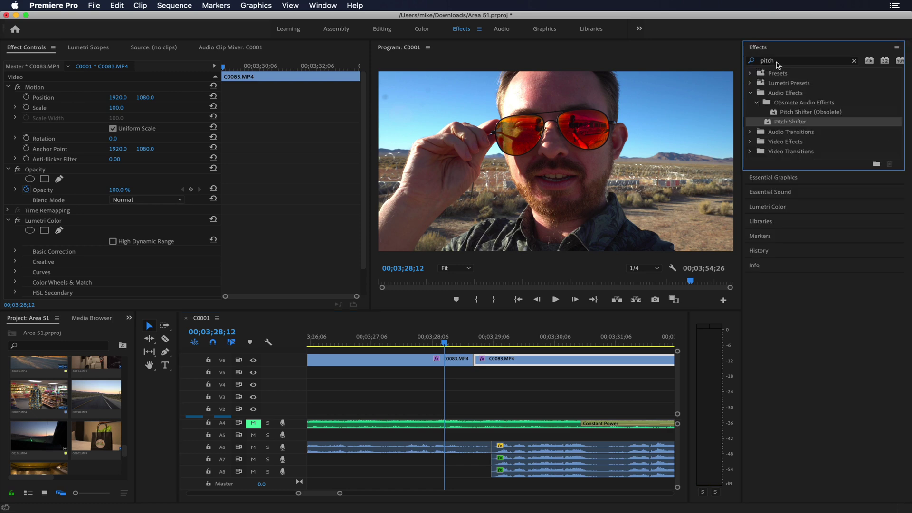
{"action": "type", "text": "cross"}
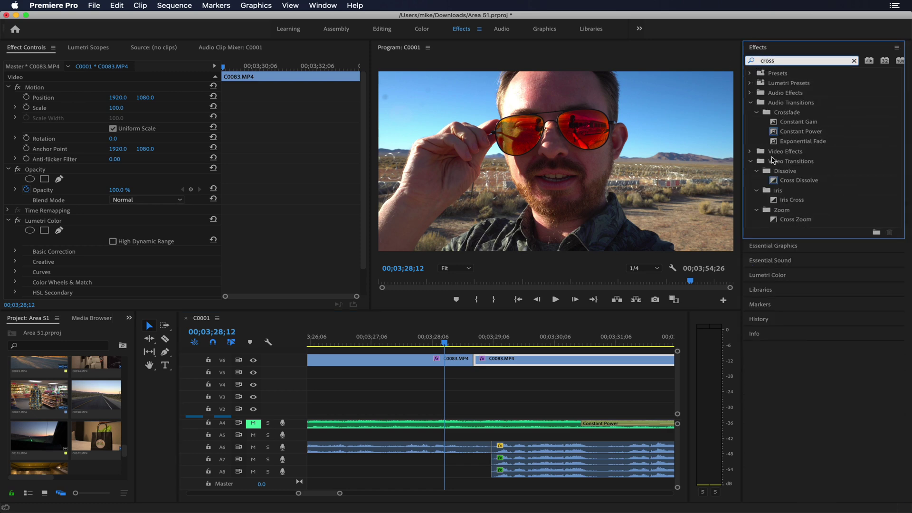
{"action": "left_click_drag", "start_coordinate": [792, 187], "coordinate": [460, 362]}
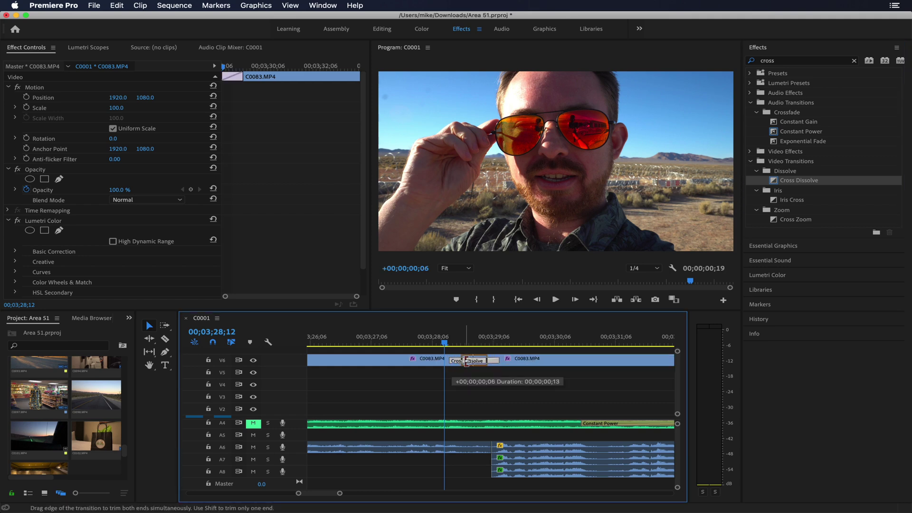
{"action": "left_click_drag", "start_coordinate": [467, 361], "coordinate": [467, 361]}
- Play through the cross dissolve from 00;03;28;05 and zoom the timeline out
{"action": "key", "text": "space"}
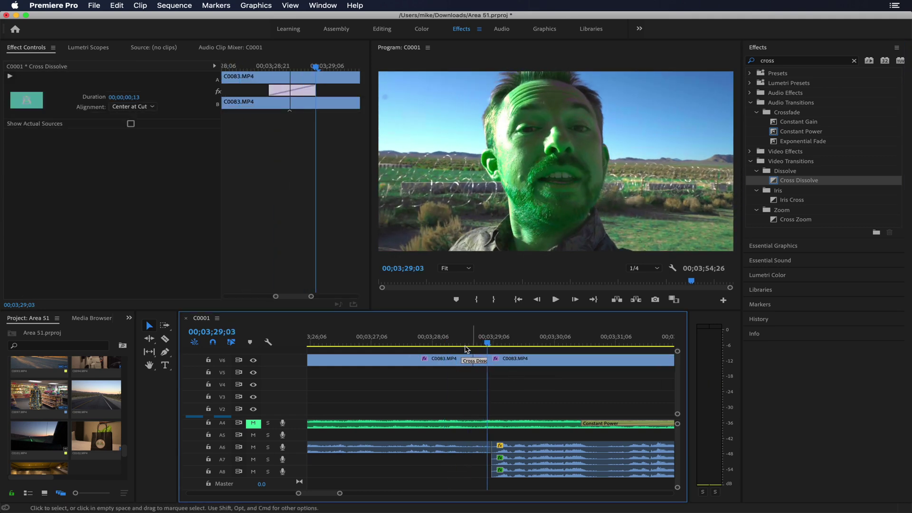
{"action": "left_click", "coordinate": [444, 342]}
{"action": "left_click", "coordinate": [431, 341]}
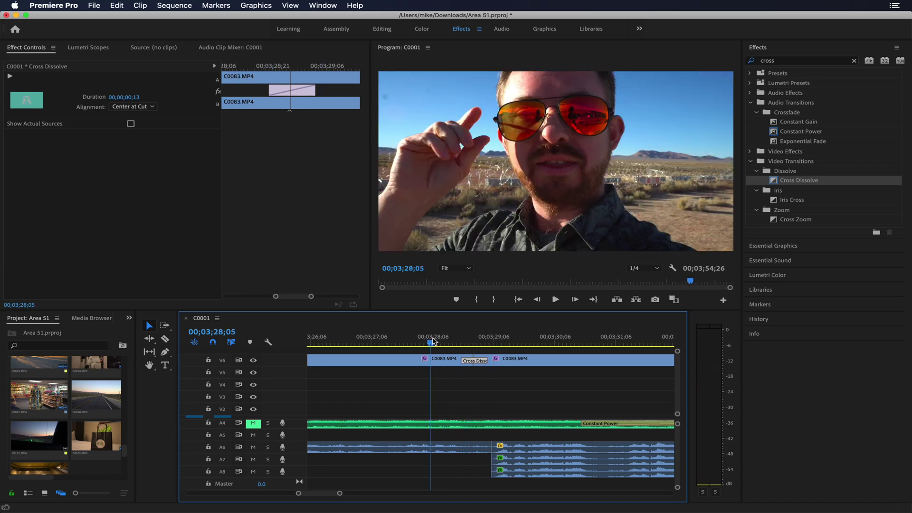
{"action": "key", "text": "space"}
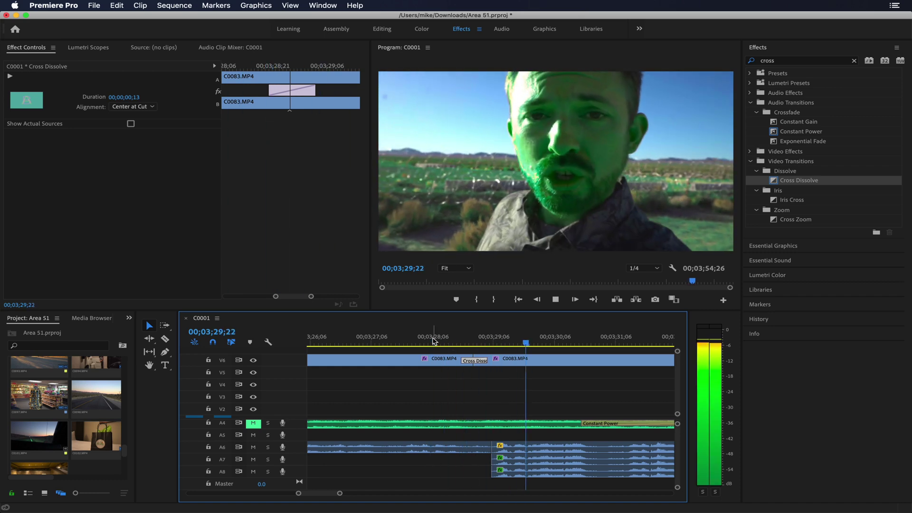
{"action": "key", "text": "minus"}
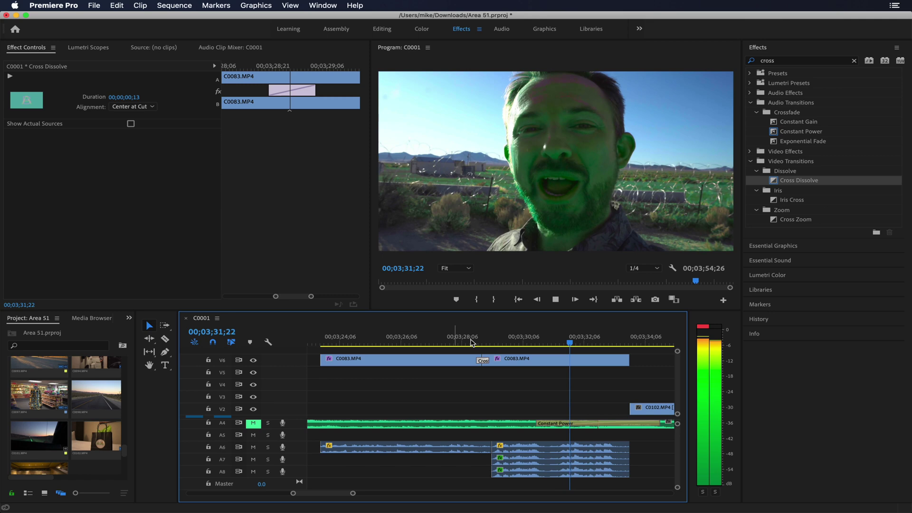